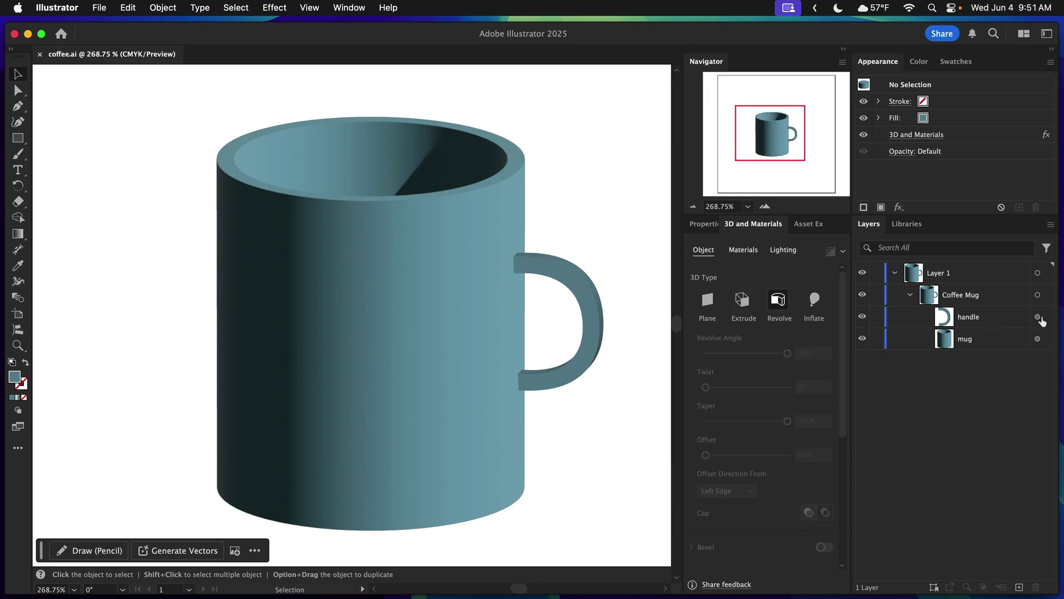
{"action": "left_click", "coordinate": [1037, 316]}
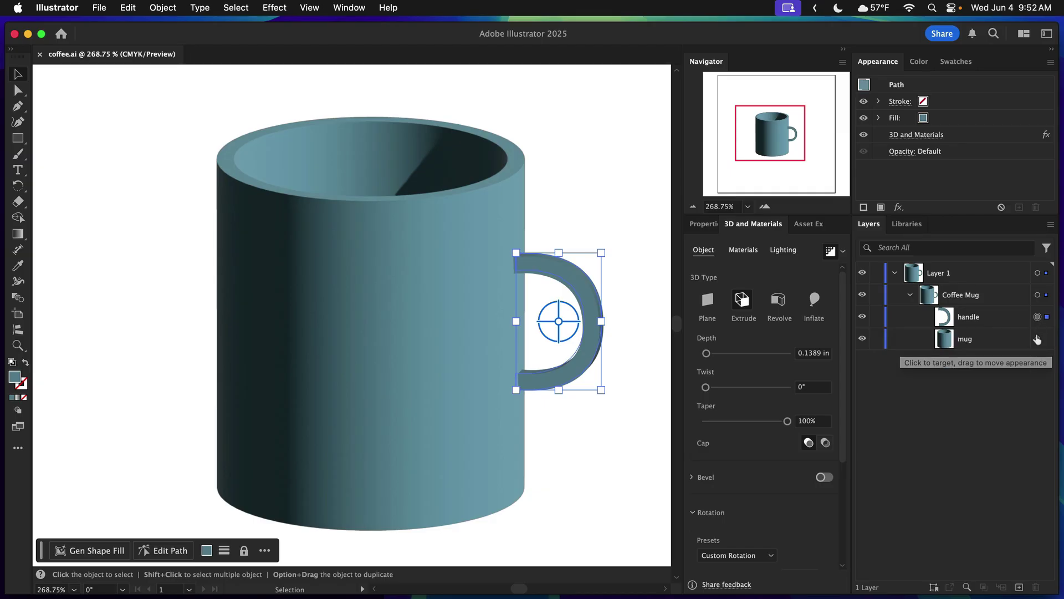
{"action": "left_click", "coordinate": [1037, 338]}
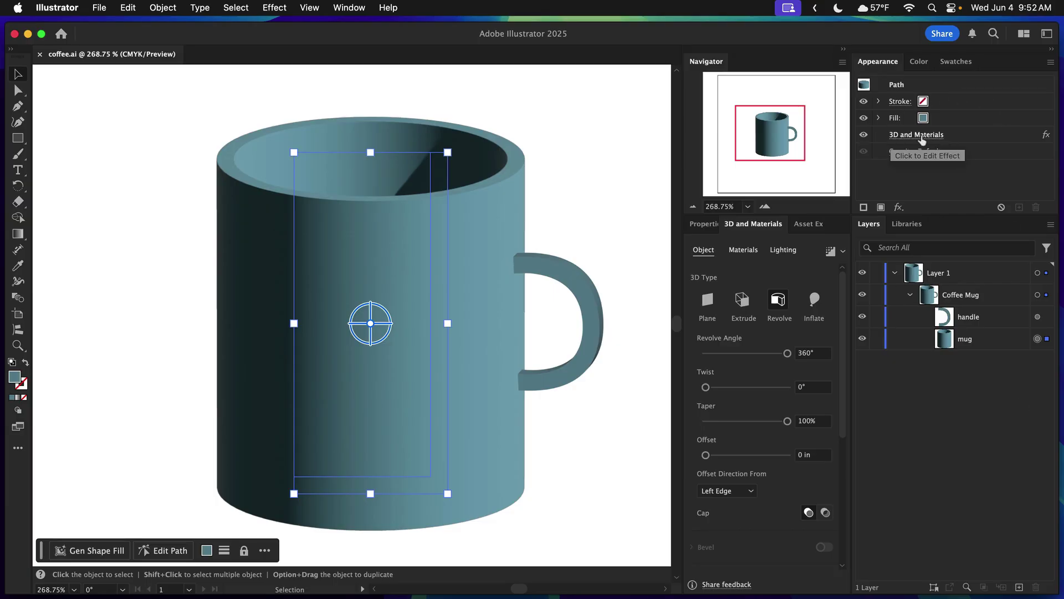
{"action": "left_click", "coordinate": [864, 136]}
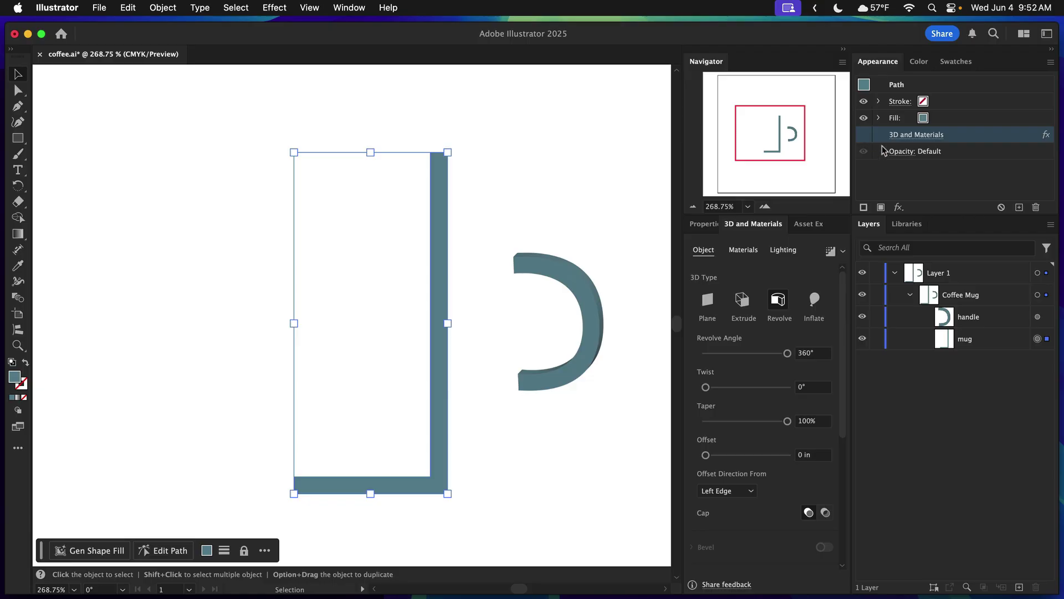
{"action": "left_click", "coordinate": [1037, 316]}
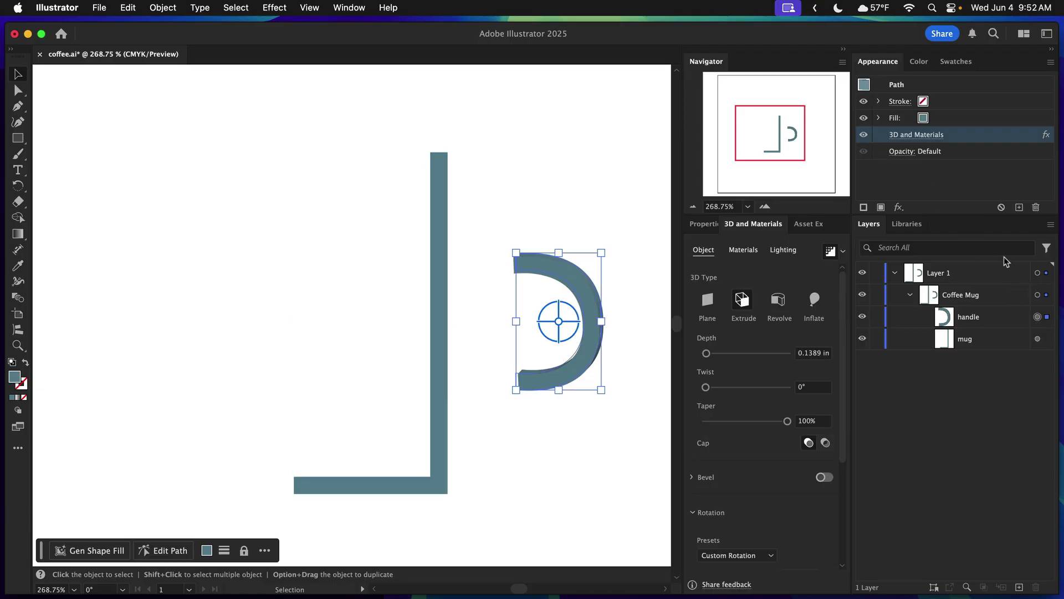
{"action": "left_click", "coordinate": [863, 136]}
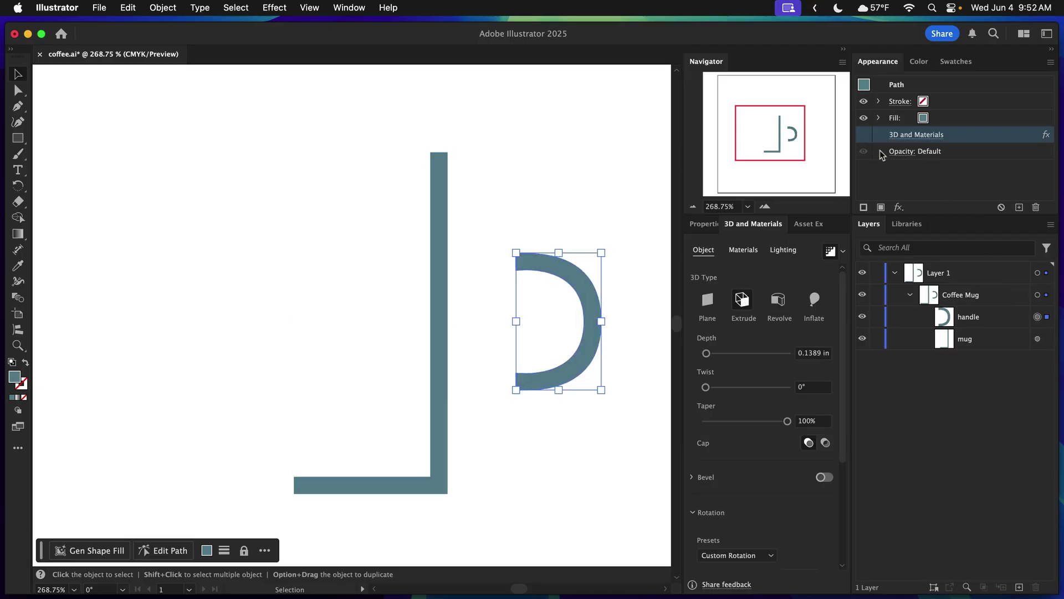
{"action": "left_click", "coordinate": [1037, 338]}
{"action": "left_click", "coordinate": [864, 135]}
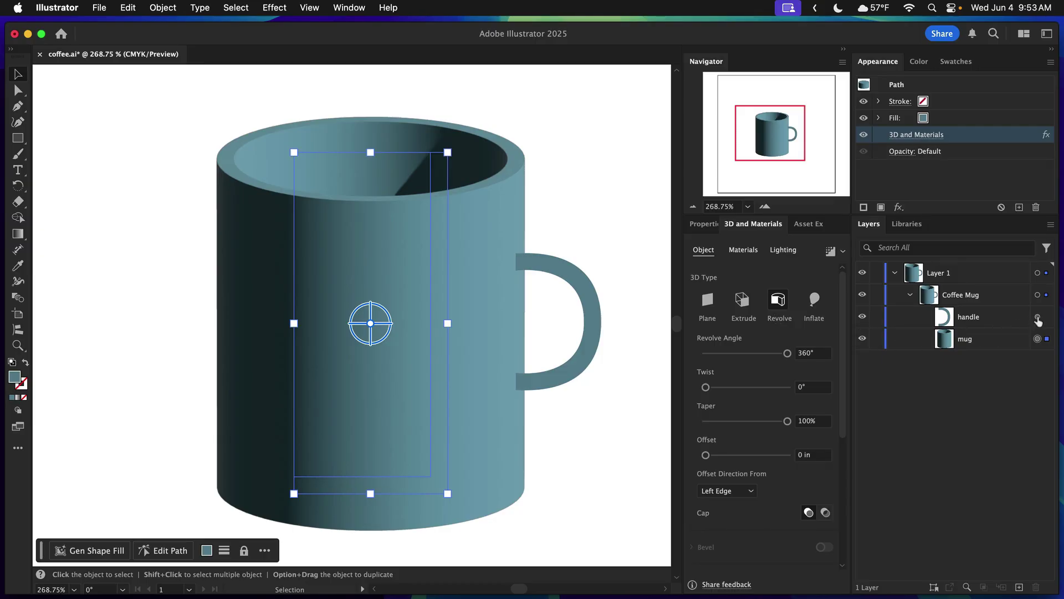
{"action": "left_click", "coordinate": [1037, 318]}
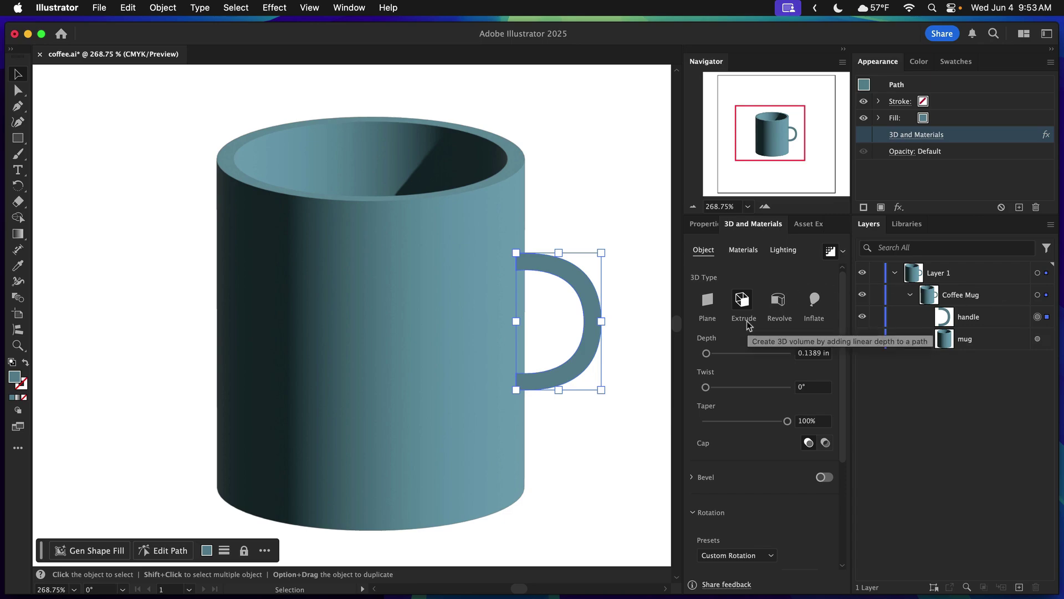
{"action": "left_click", "coordinate": [863, 136]}
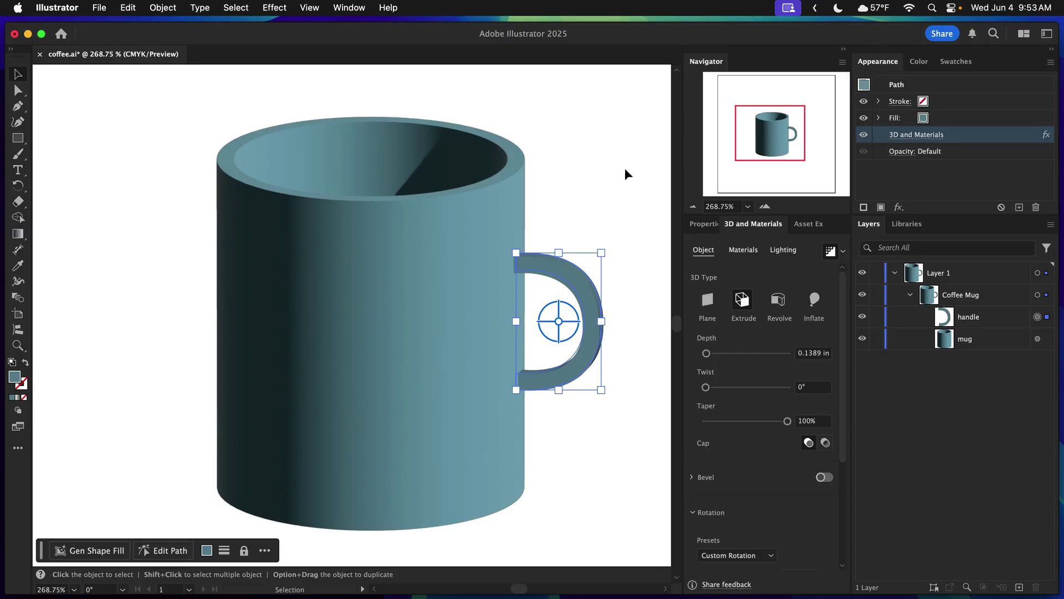
Select the mug body and handle and add the group to the Asset Export panel
{"action": "left_click_drag", "start_coordinate": [625, 170], "coordinate": [191, 487]}
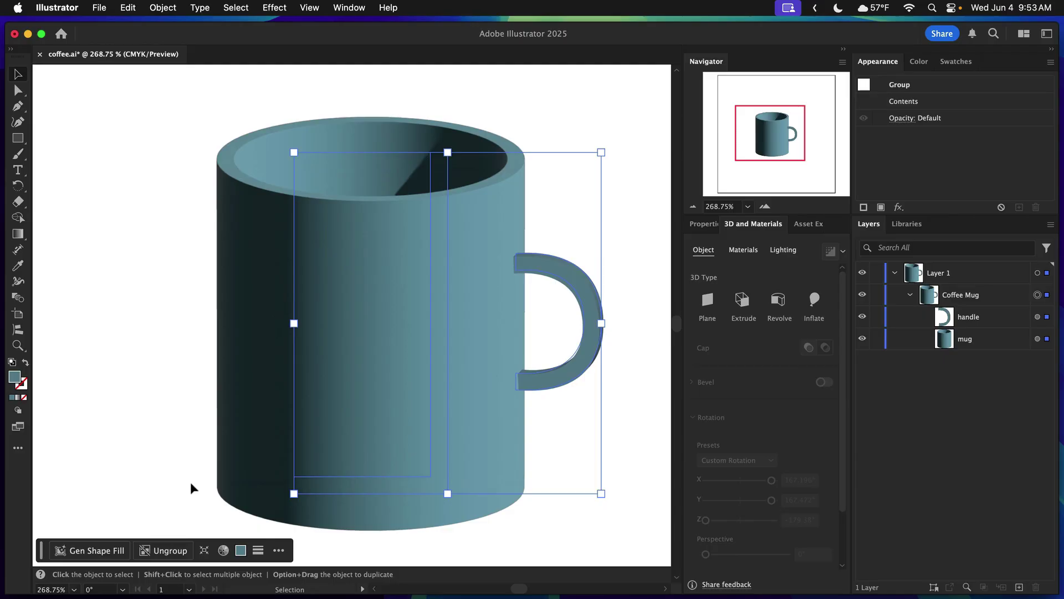
{"action": "left_click", "coordinate": [798, 225]}
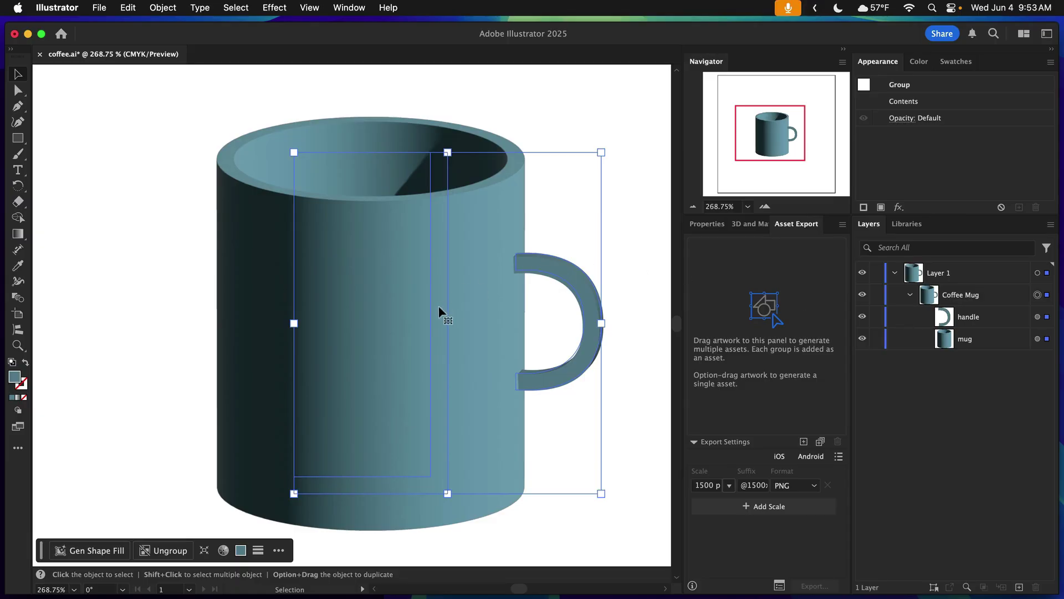
{"action": "left_click_drag", "start_coordinate": [438, 308], "coordinate": [770, 339]}
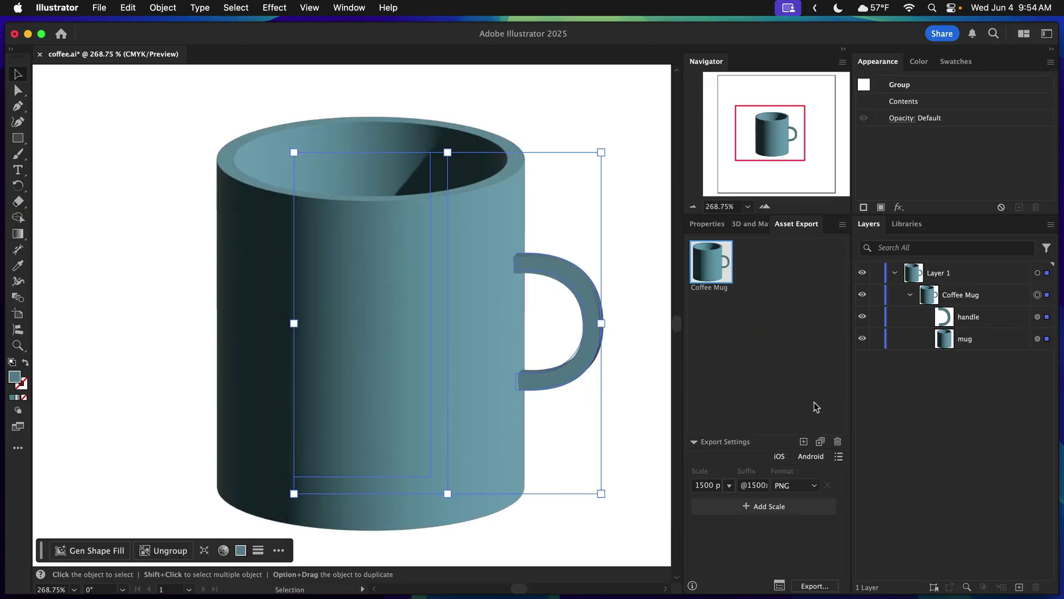
Export the Coffee Mug asset as GLTF into the Project folder
{"action": "left_click", "coordinate": [807, 485]}
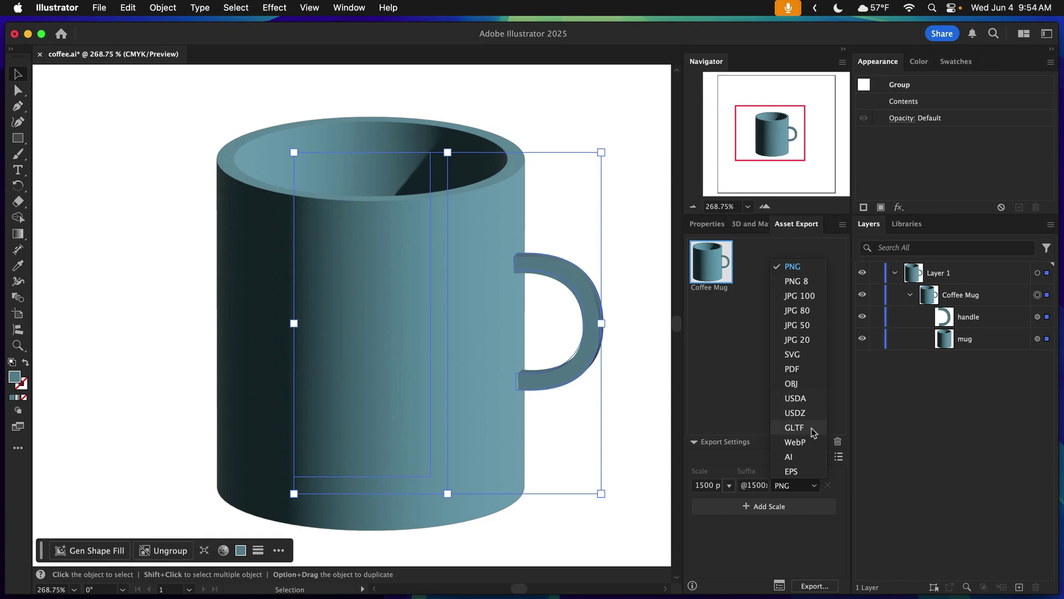
{"action": "left_click", "coordinate": [795, 427]}
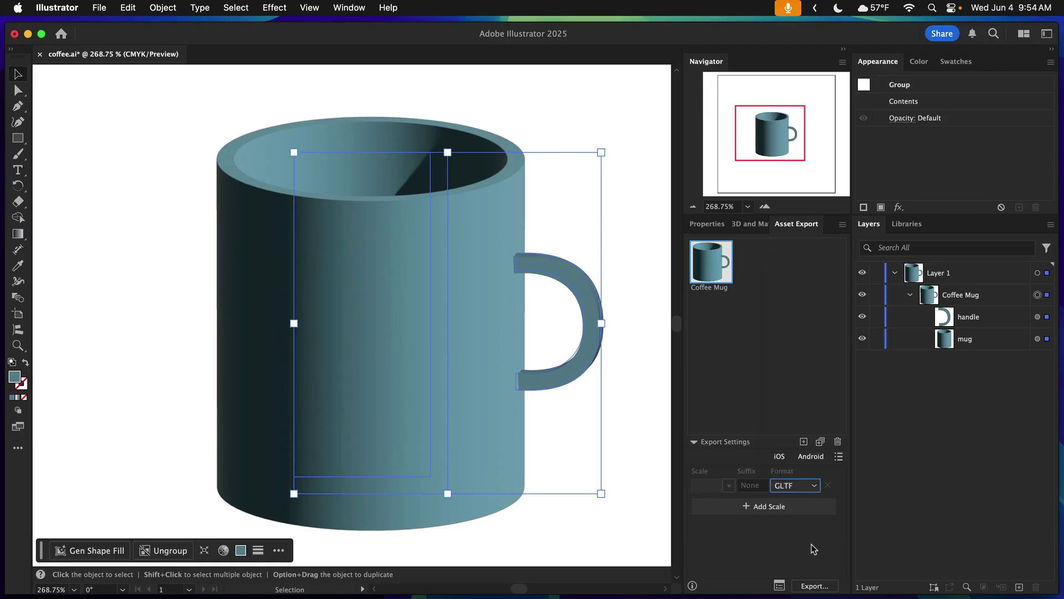
{"action": "left_click", "coordinate": [815, 586]}
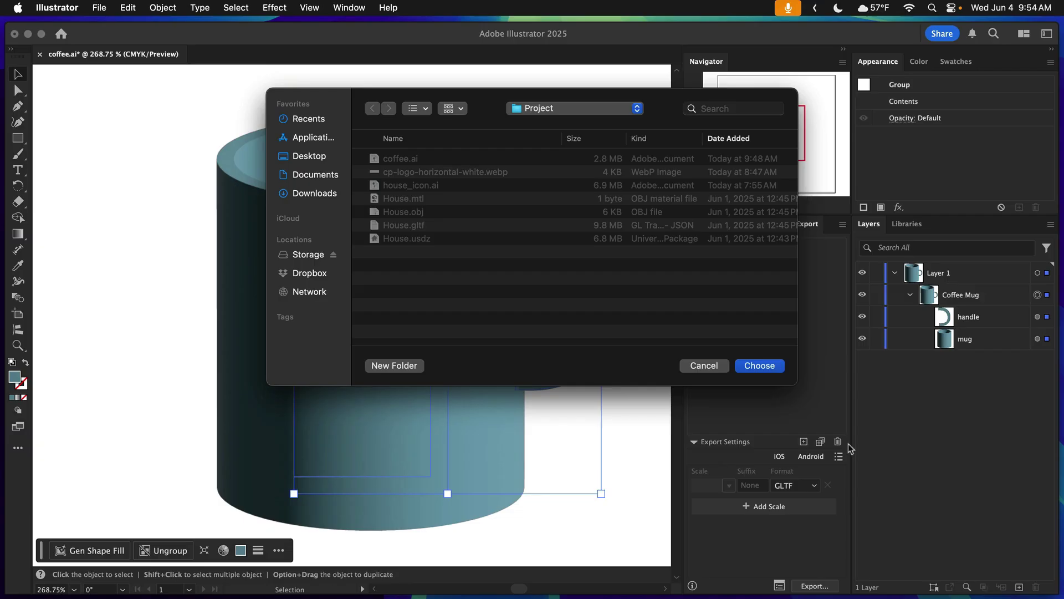
{"action": "left_click", "coordinate": [759, 366]}
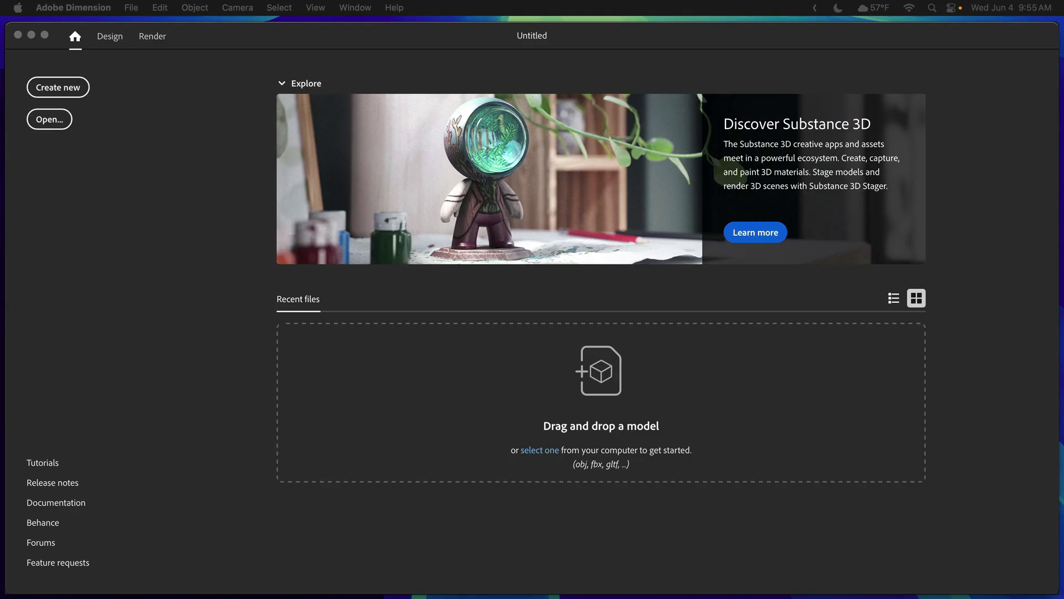
Import Coffee Mug.gltf into Dimension and raise it to Y 0 cm onto the ground plane
{"action": "left_click_drag", "start_coordinate": [2, 351], "coordinate": [510, 432]}
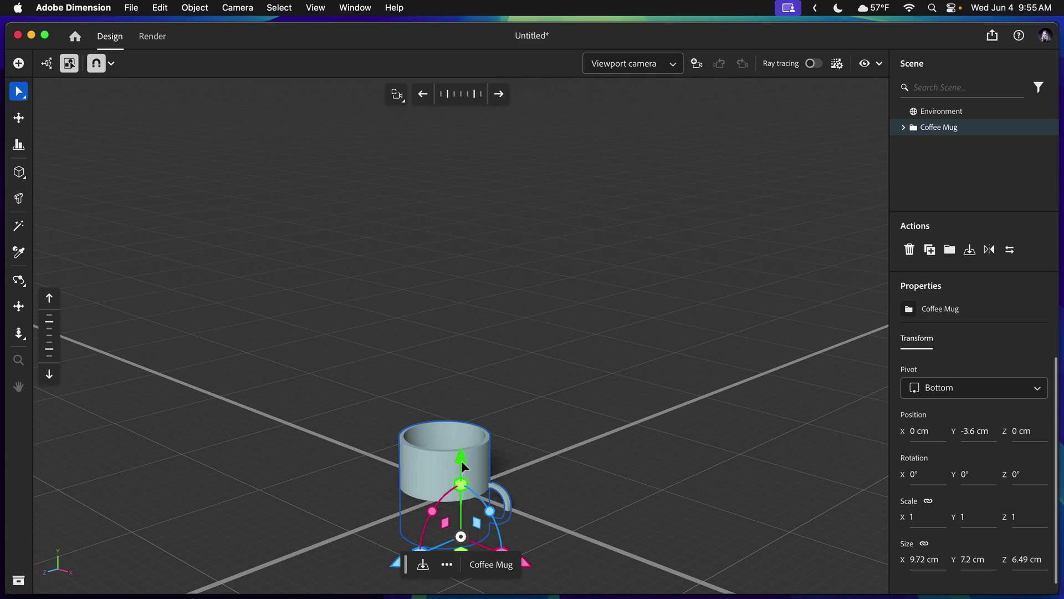
{"action": "left_click_drag", "start_coordinate": [462, 460], "coordinate": [459, 409]}
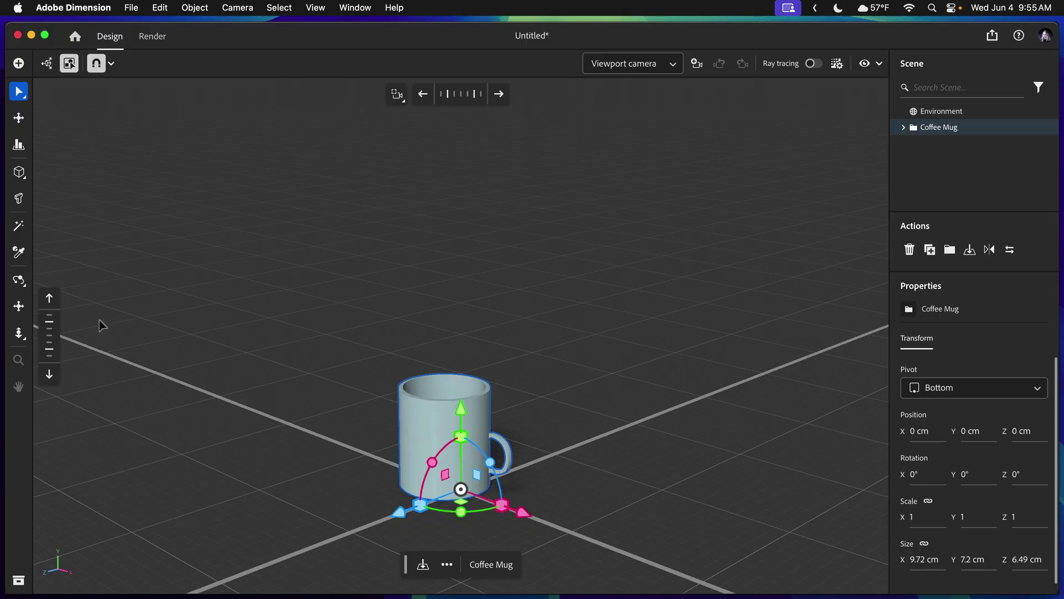
Orbit around the mug from several angles, ending with a top-down view of the loose handle
{"action": "left_click", "coordinate": [18, 280]}
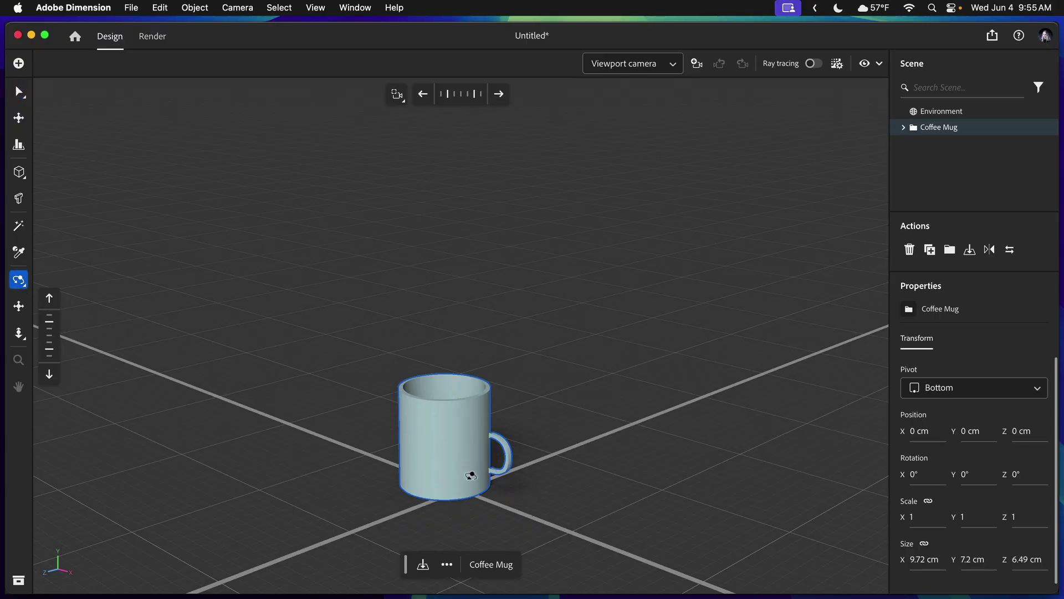
{"action": "left_click_drag", "start_coordinate": [473, 473], "coordinate": [211, 404]}
{"action": "left_click_drag", "start_coordinate": [290, 425], "coordinate": [587, 480]}
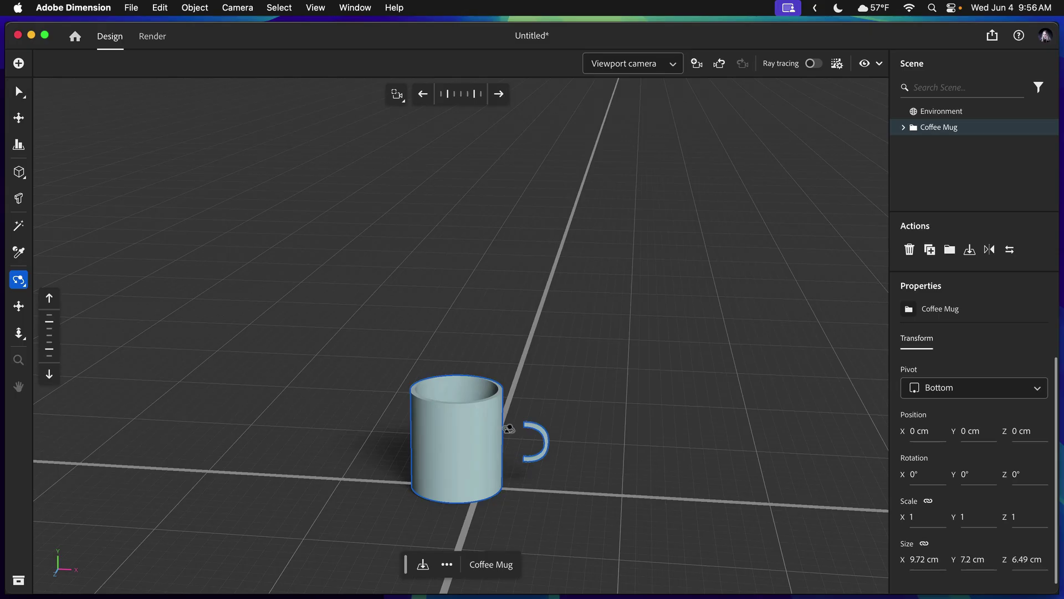
{"action": "left_click_drag", "start_coordinate": [502, 444], "coordinate": [490, 377]}
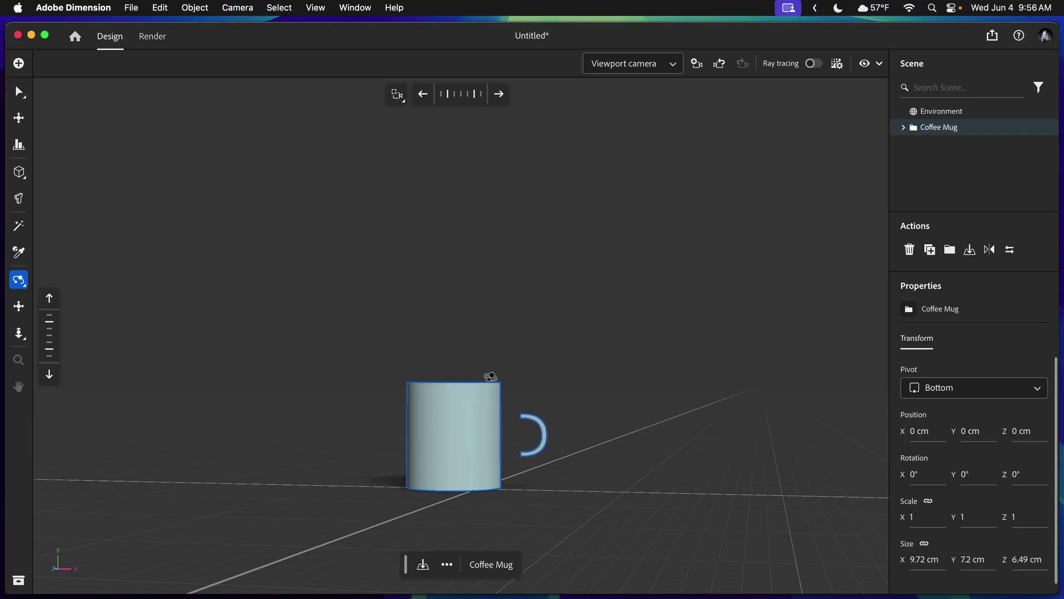
{"action": "left_click_drag", "start_coordinate": [491, 410], "coordinate": [459, 519]}
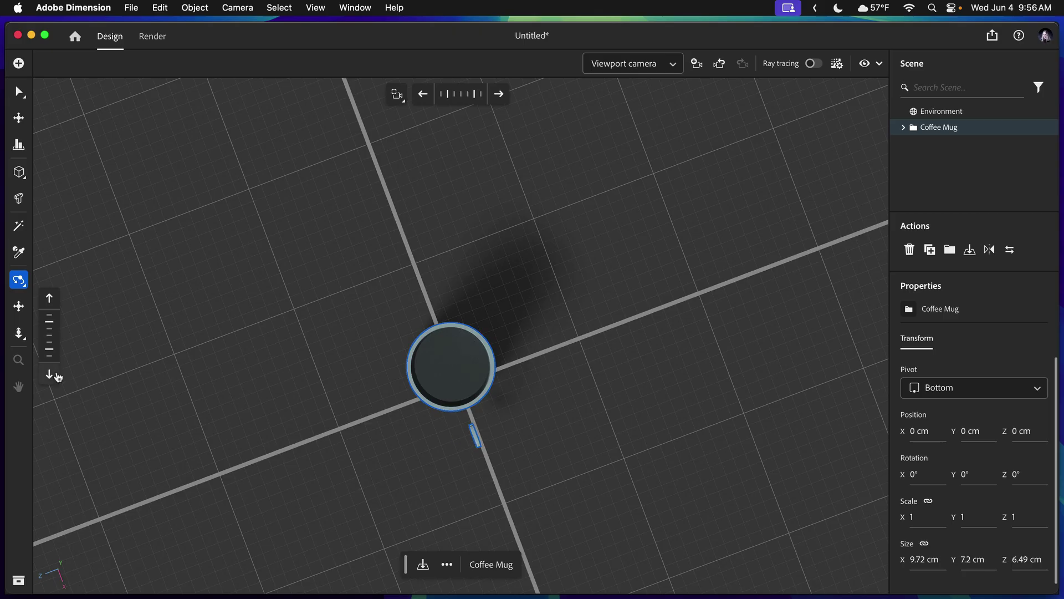
{"action": "left_click", "coordinate": [18, 332]}
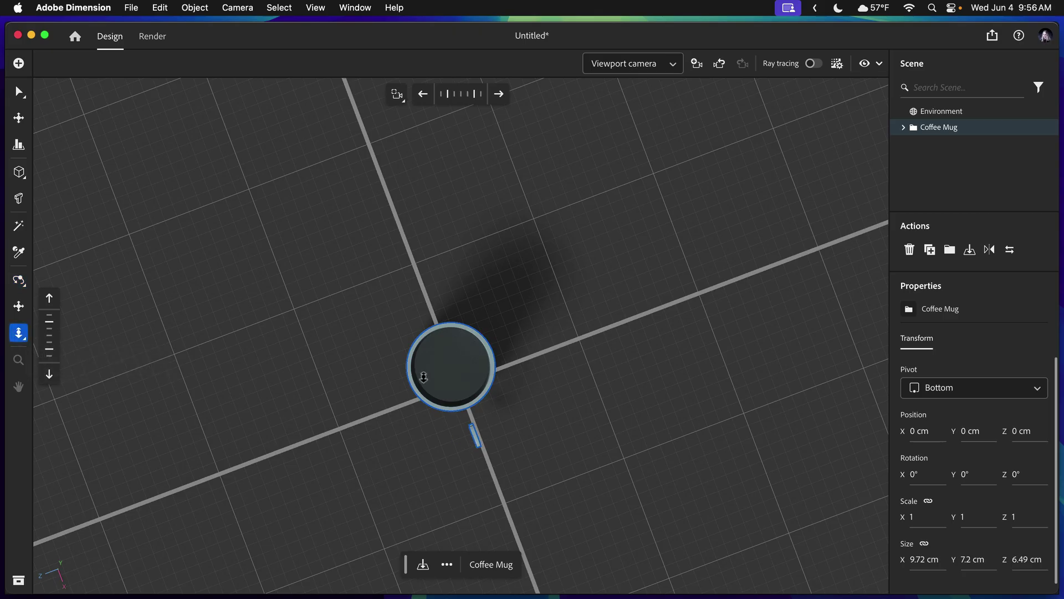
Move the view closer to the mug and rename the first unnamed part to 'handle'
{"action": "left_click_drag", "start_coordinate": [423, 377], "coordinate": [415, 469]}
{"action": "left_click", "coordinate": [19, 306]}
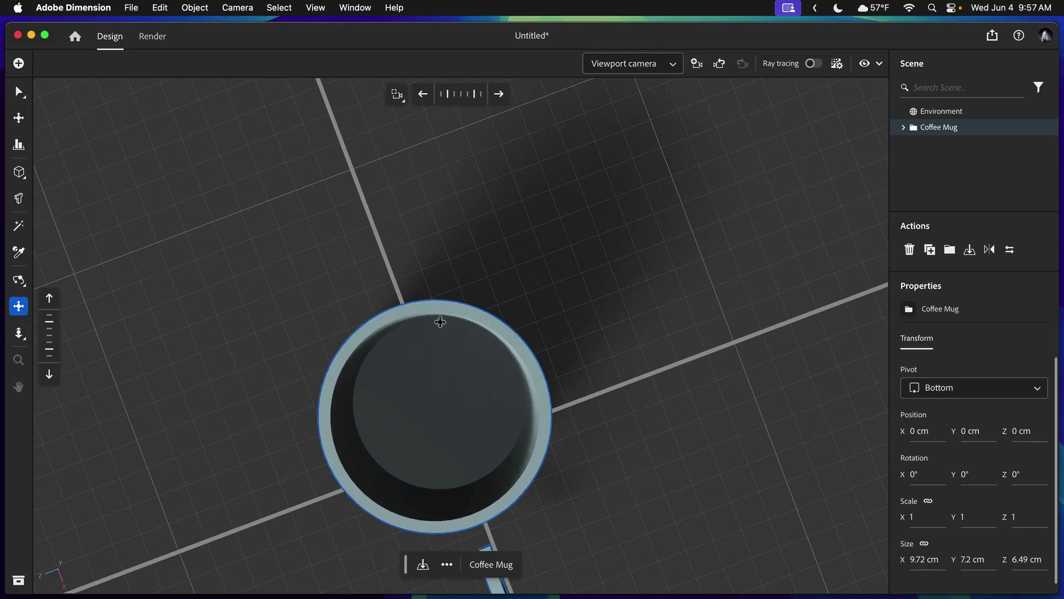
{"action": "left_click_drag", "start_coordinate": [440, 322], "coordinate": [454, 261]}
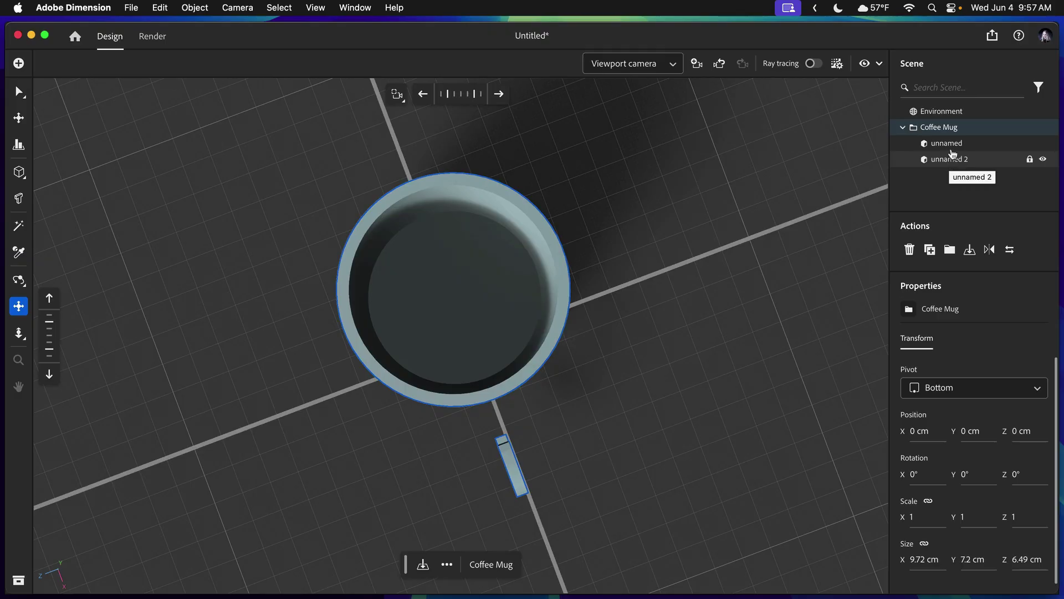
{"action": "left_click", "coordinate": [947, 143]}
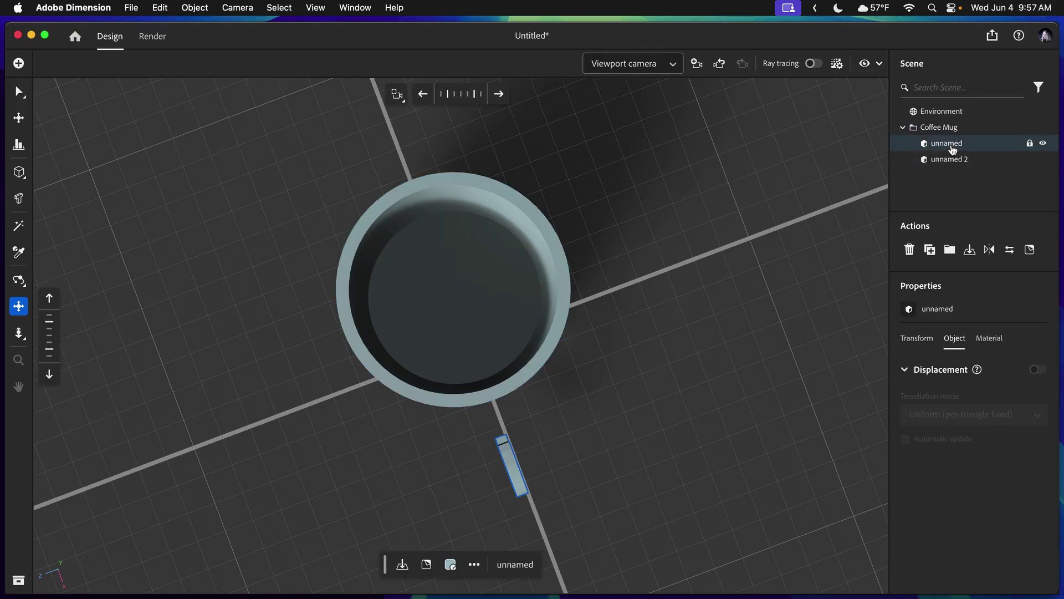
{"action": "double_click", "coordinate": [948, 144]}
{"action": "type", "text": "handle"}
{"action": "left_click", "coordinate": [955, 160]}
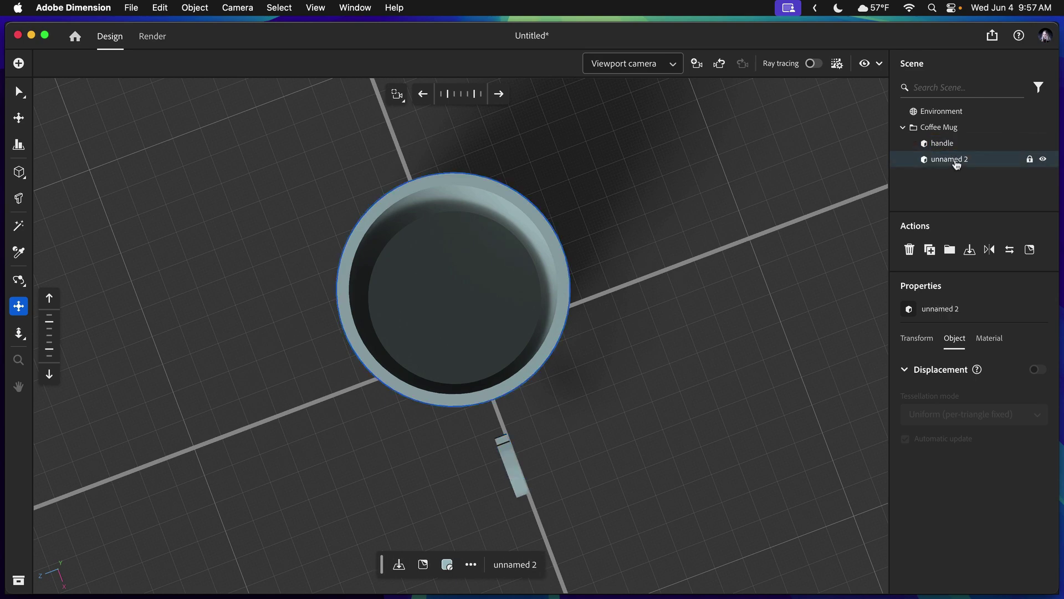
Rename the unnamed 2 part to 'mug'
{"action": "double_click", "coordinate": [945, 160]}
{"action": "type", "text": "mug"}
{"action": "key", "text": "Return"}
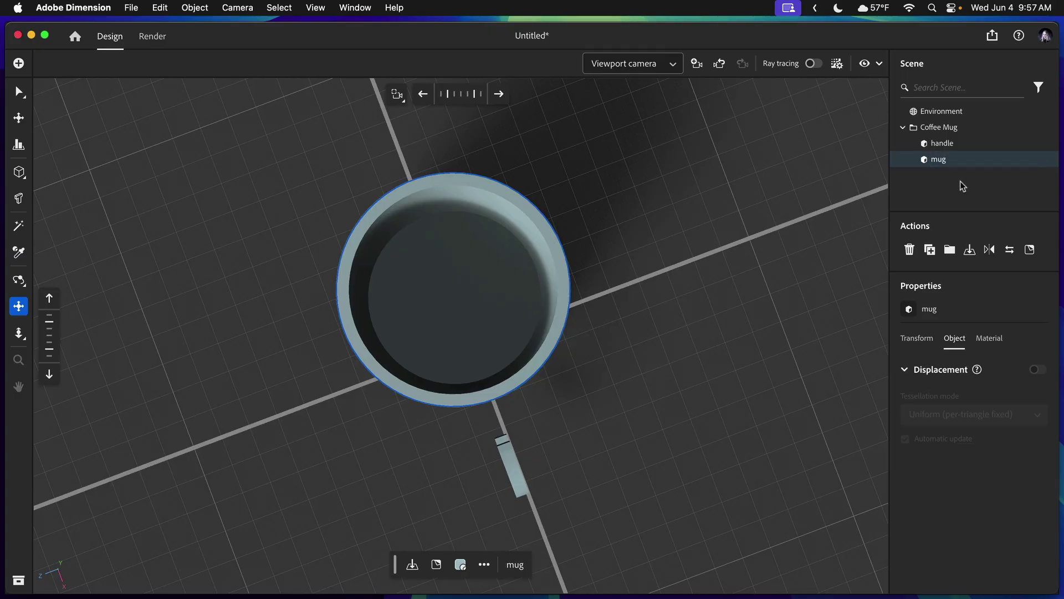
Slide the handle along the X axis until it sits against the mug's side
{"action": "left_click", "coordinate": [960, 144]}
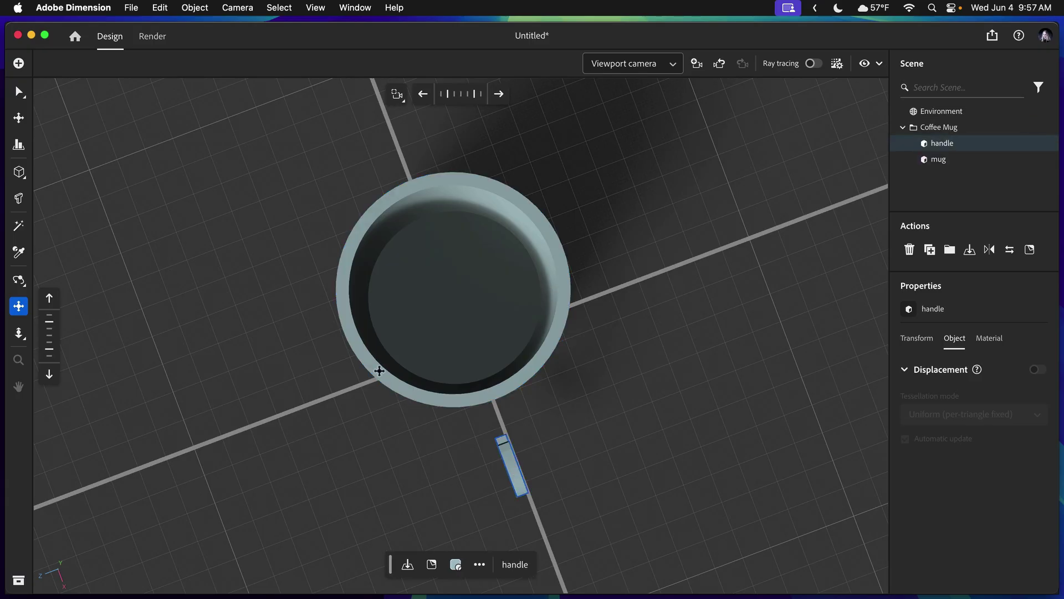
{"action": "left_click", "coordinate": [18, 92]}
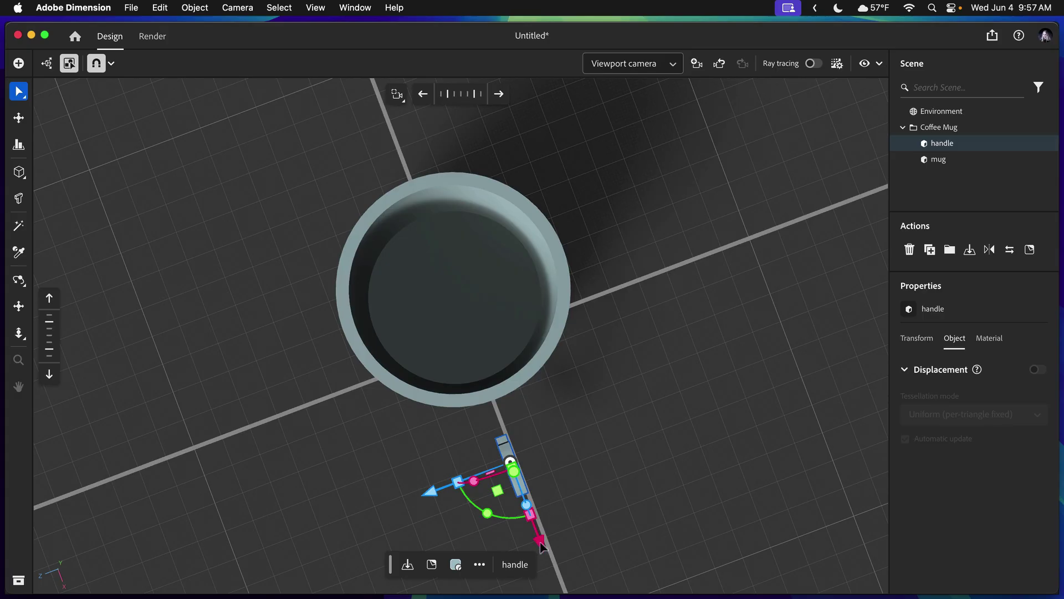
{"action": "left_click_drag", "start_coordinate": [539, 541], "coordinate": [521, 505]}
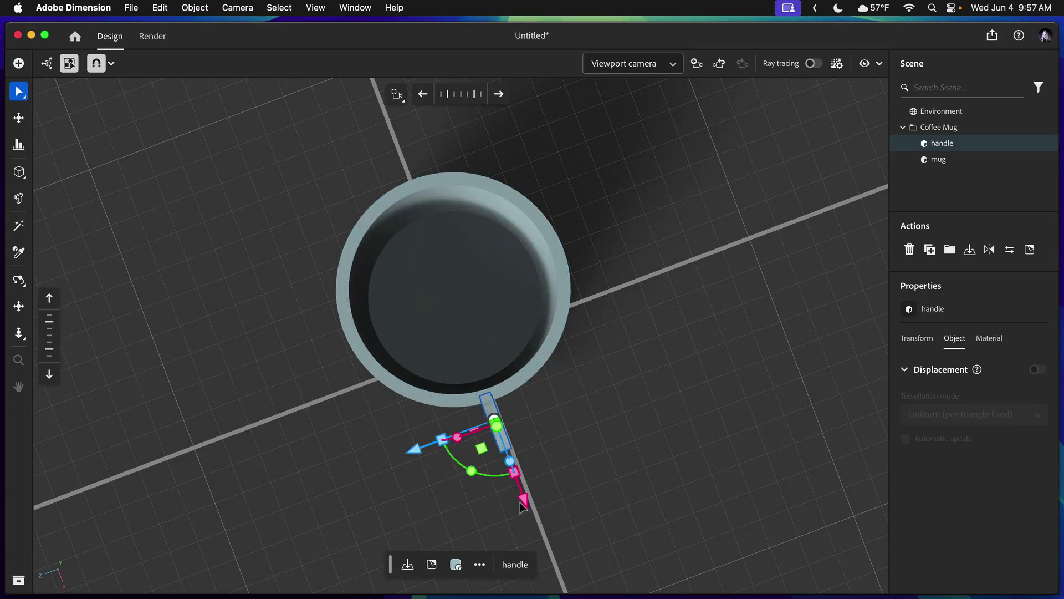
From a side view, stretch the handle vertically to about 128.6% and deselect it
{"action": "left_click", "coordinate": [18, 281]}
{"action": "left_click_drag", "start_coordinate": [394, 442], "coordinate": [487, 242]}
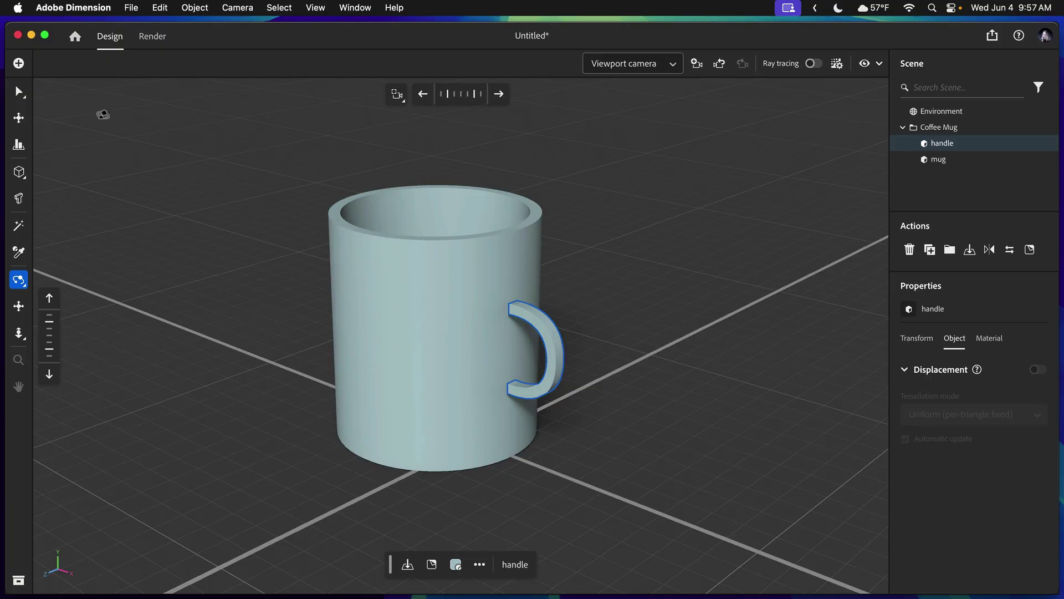
{"action": "left_click", "coordinate": [19, 91]}
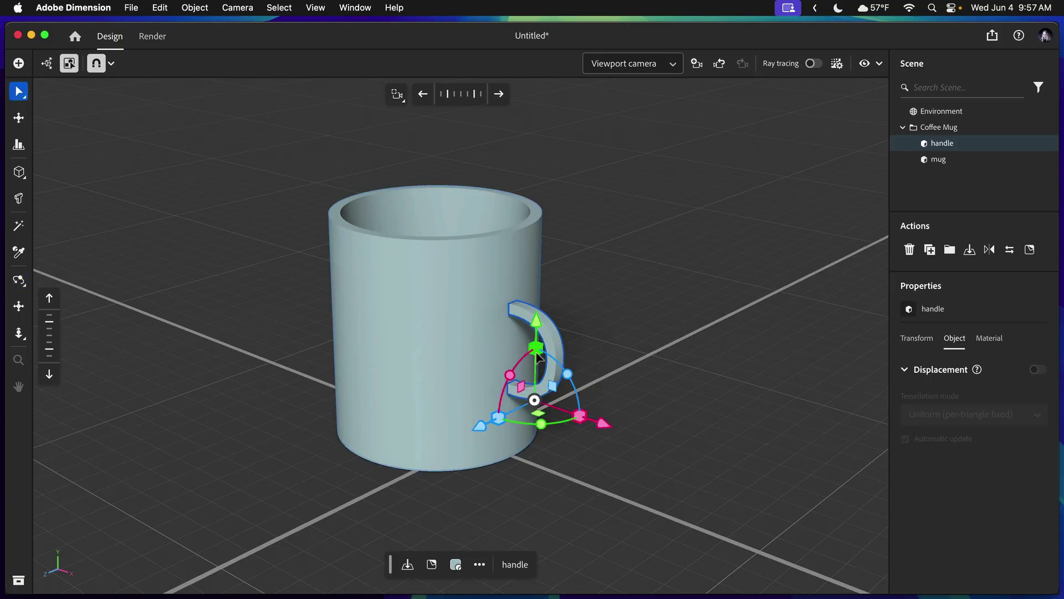
{"action": "mouse_move", "coordinate": [537, 351]}
{"action": "left_mouse_down"}
{"action": "mouse_move", "coordinate": [541, 321]}
{"action": "mouse_move", "coordinate": [542, 341]}
{"action": "mouse_move", "coordinate": [542, 331]}
{"action": "left_mouse_up"}
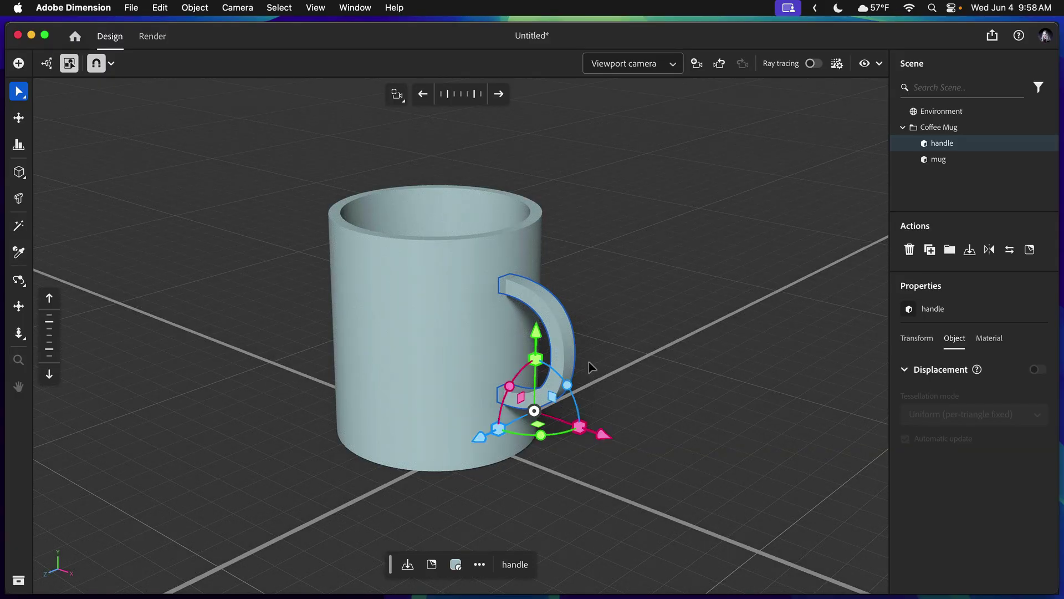
{"action": "left_click", "coordinate": [218, 332]}
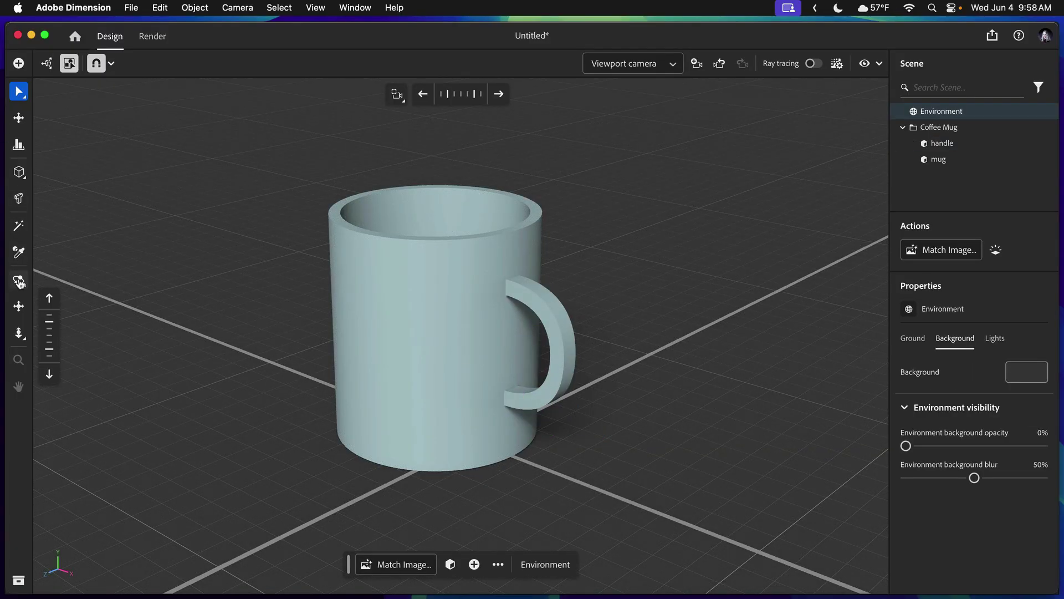
{"action": "left_click", "coordinate": [18, 282]}
{"action": "left_click_drag", "start_coordinate": [194, 321], "coordinate": [220, 317]}
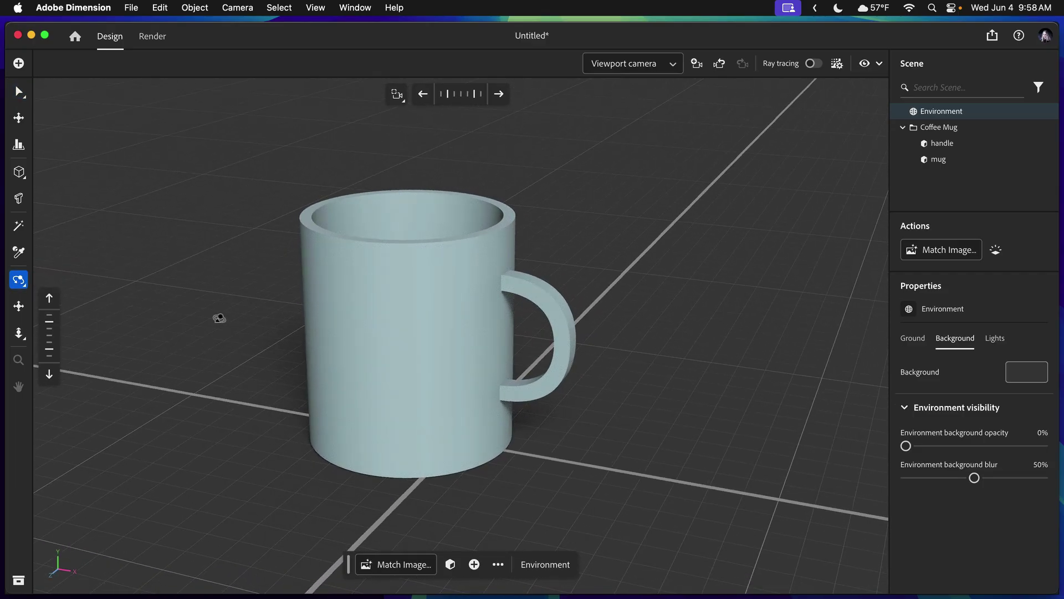